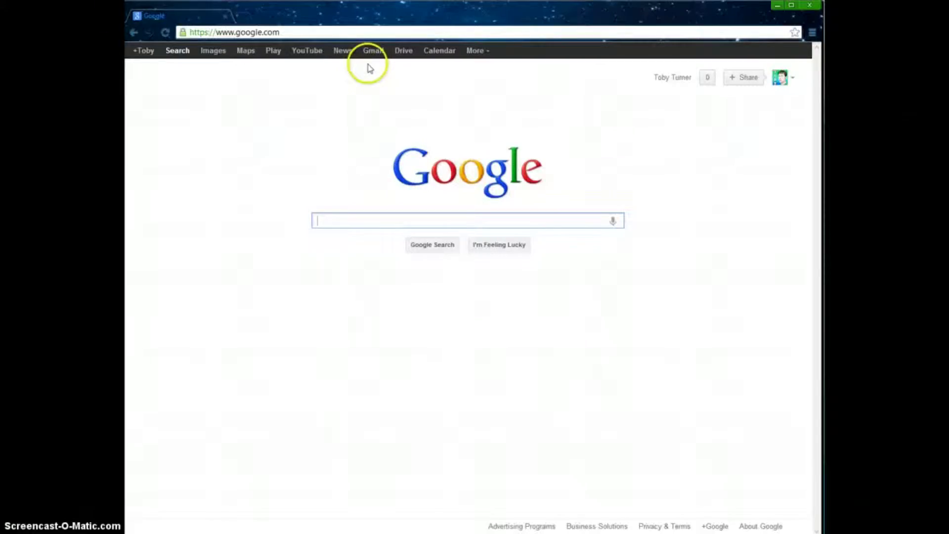
- Enter minecraftskins.com in the address bar to load The Skindex
left_click(361, 35)
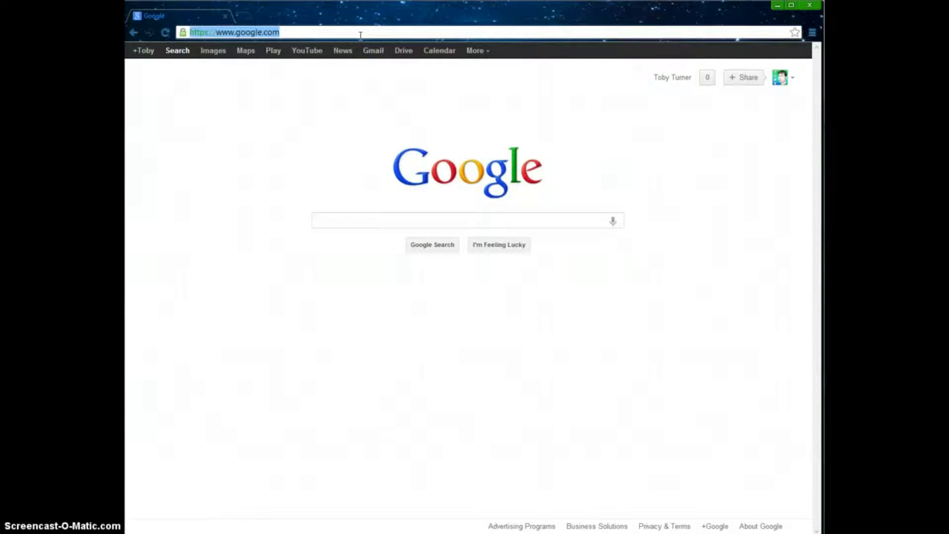
type("minecr")
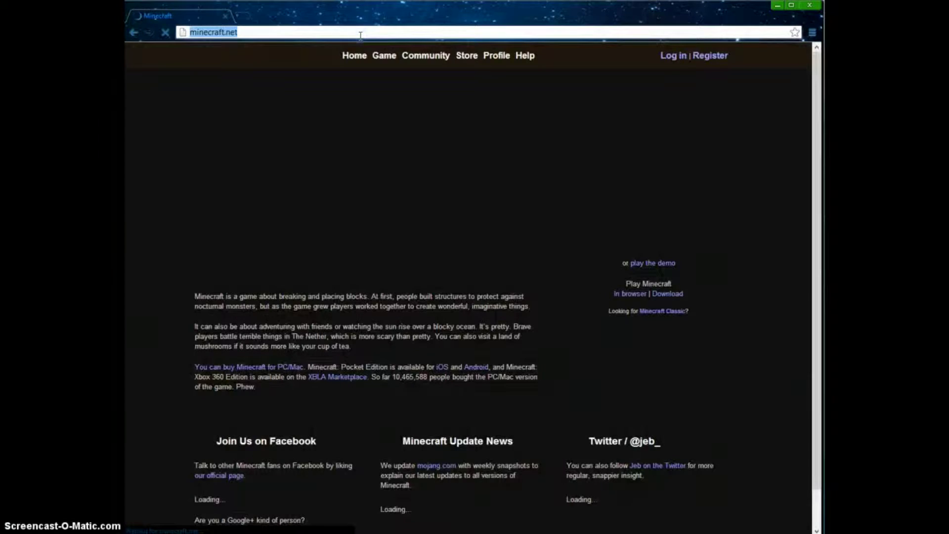
type("minecr")
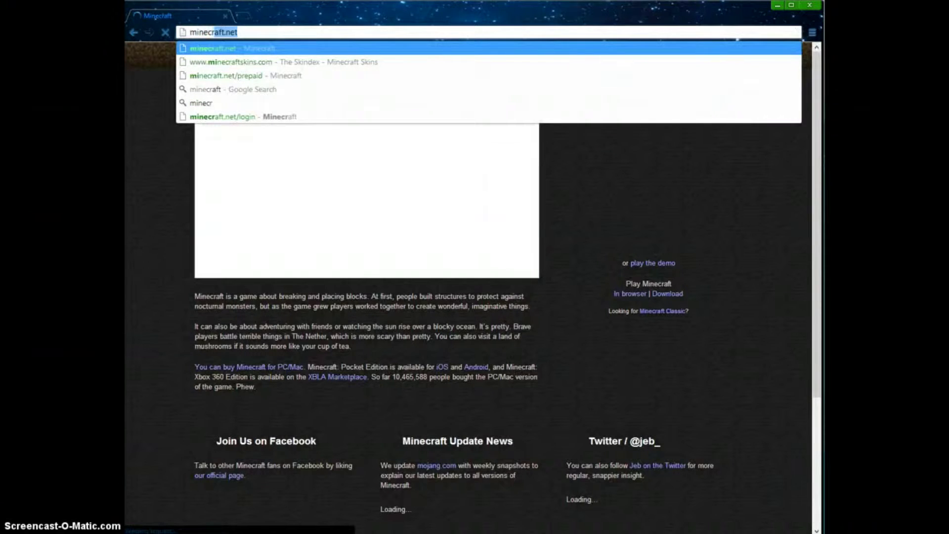
type("aftskins")
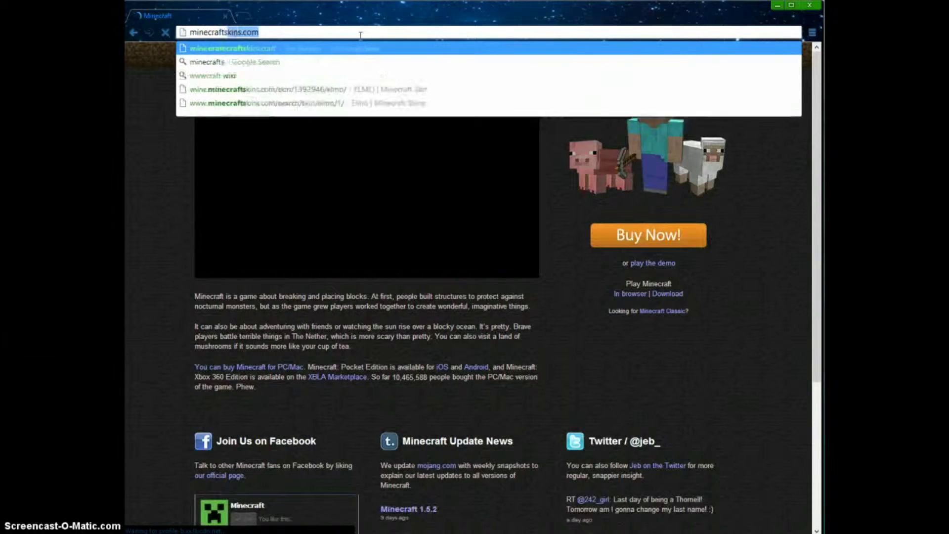
key("Return")
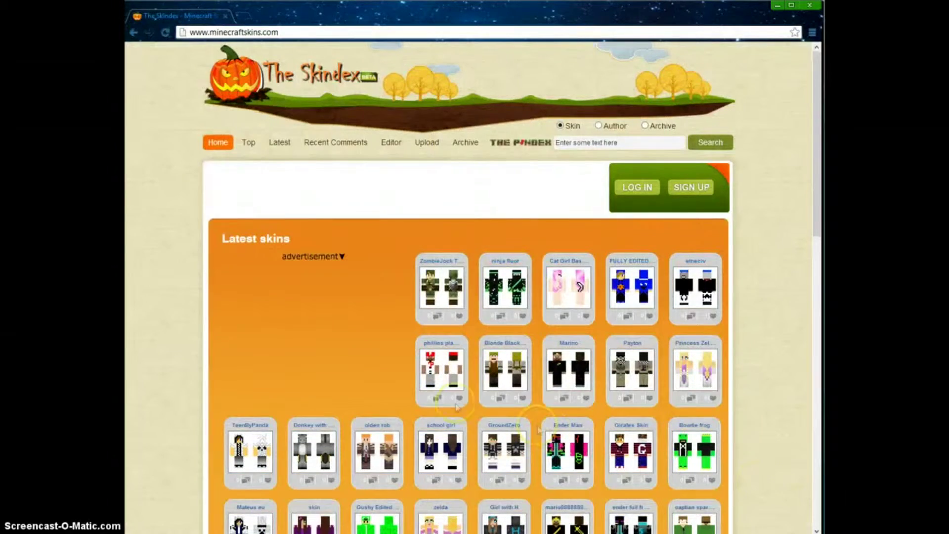
- Open the yellow 'pokemon' skin's page and download its skin PNG to the computer
scroll(190, 480, "down", 3)
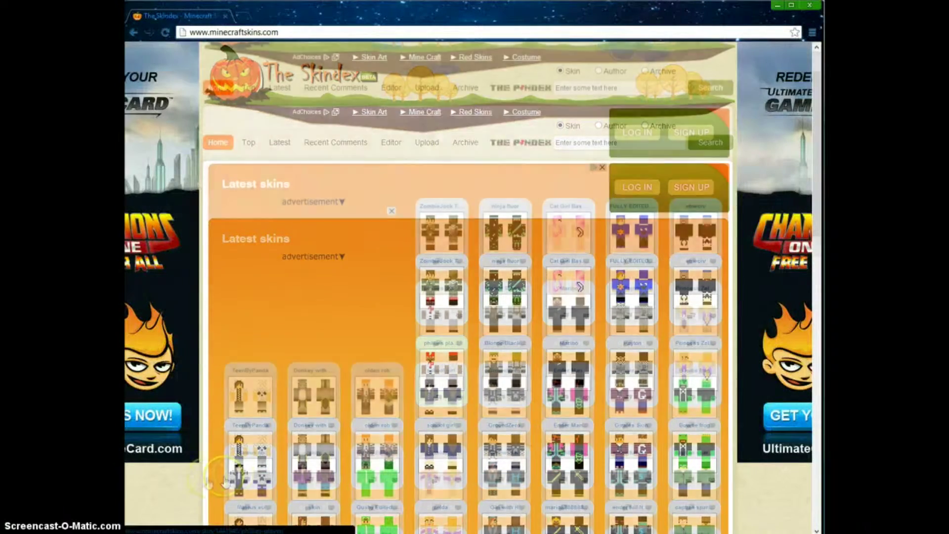
scroll(192, 481, "down", 2)
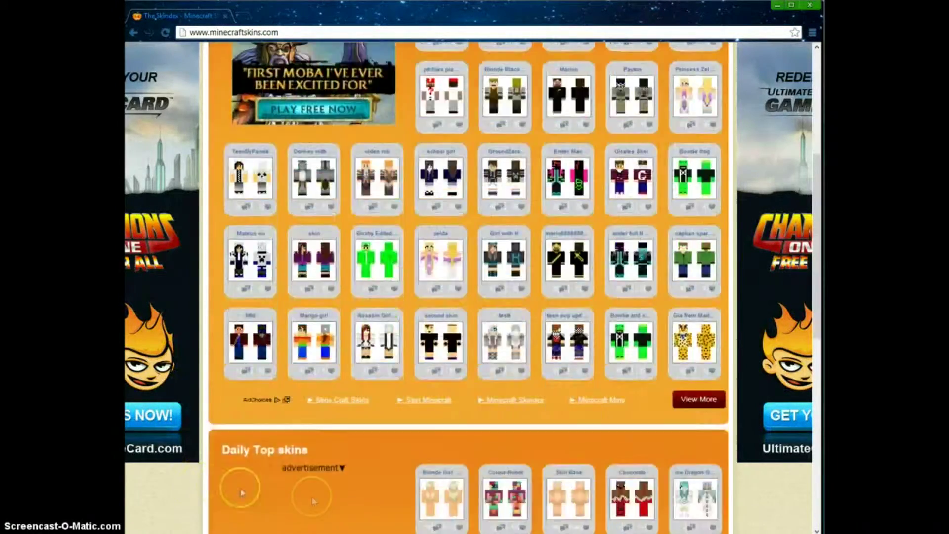
left_click(357, 487)
scroll(395, 469, "down", 1)
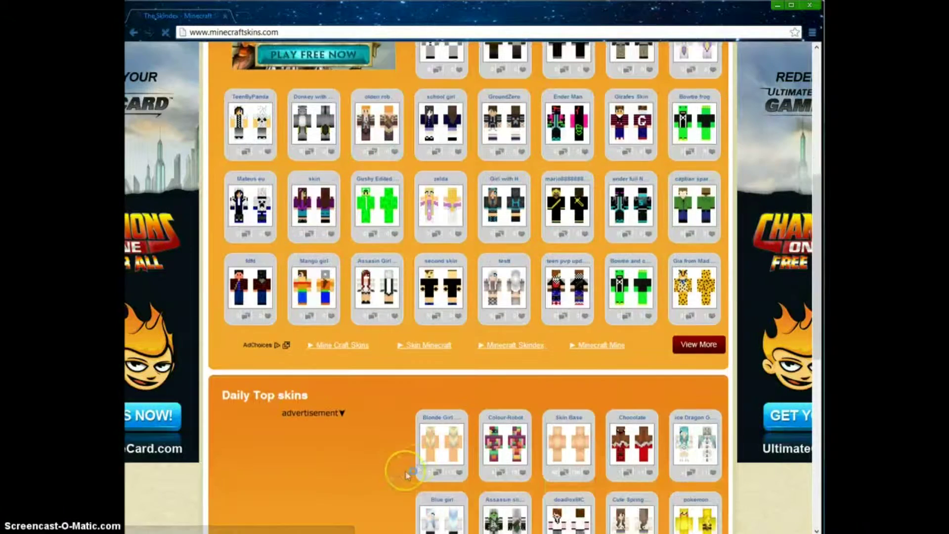
scroll(495, 460, "down", 1)
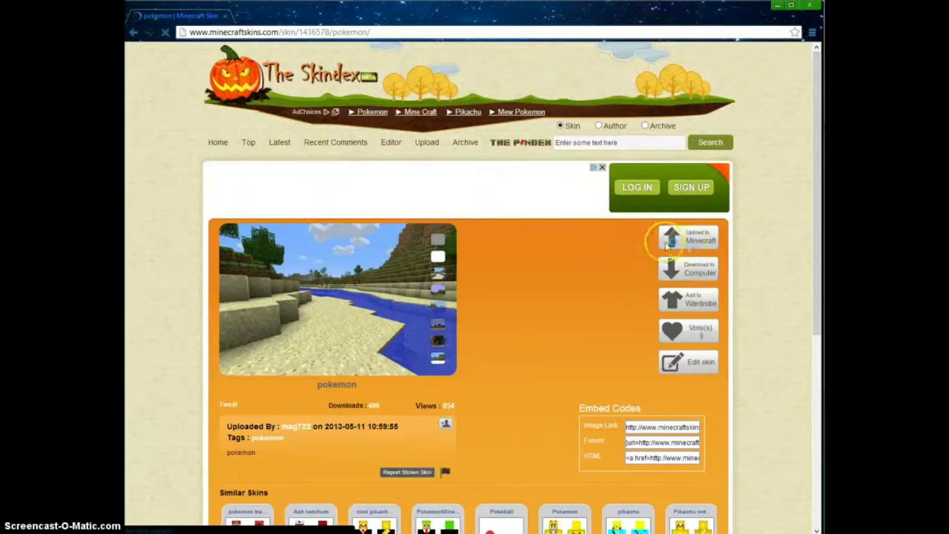
left_click(664, 237)
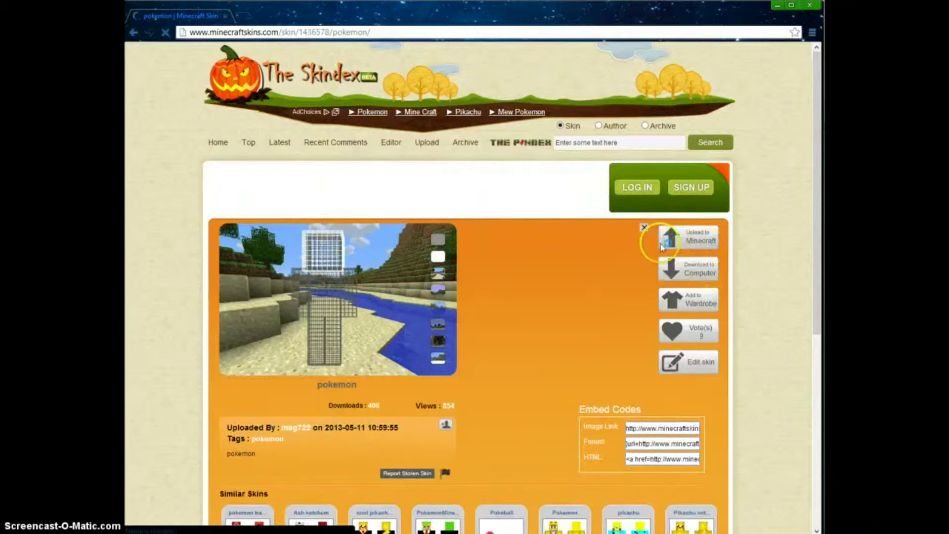
left_click(684, 275)
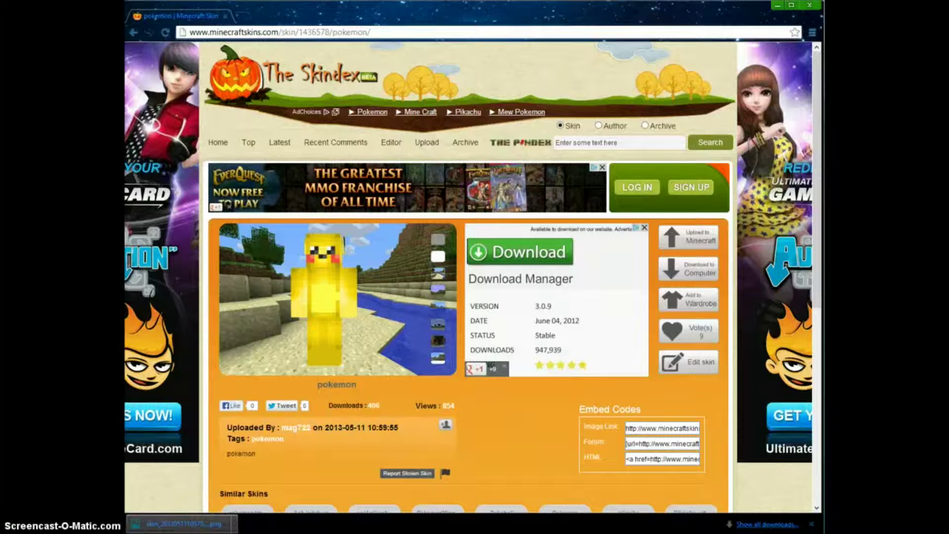
- Open the Downloads folder in File Explorer via Favorites
left_click(265, 517)
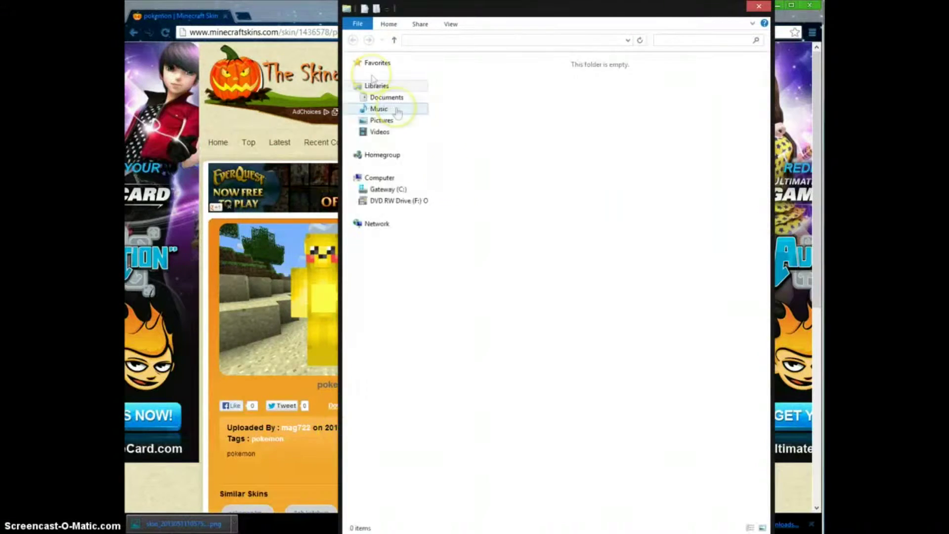
left_click(378, 63)
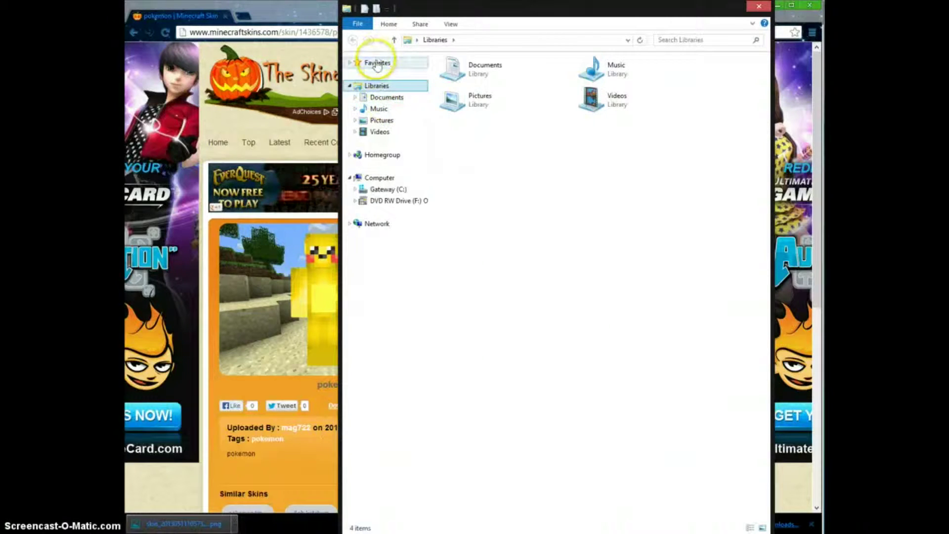
double_click(593, 70)
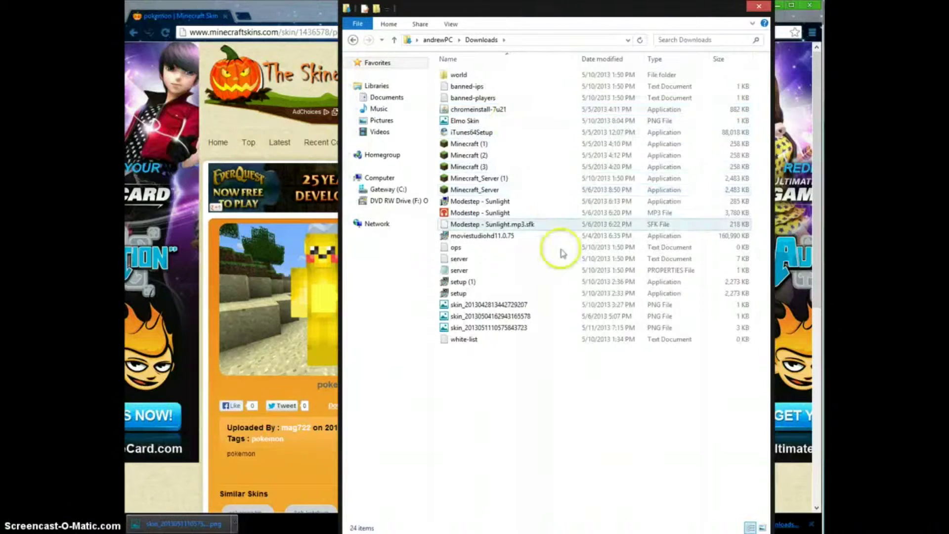
- Rename the newest skin PNG to 'pokemon' and minimize the Explorer window
left_click(528, 327)
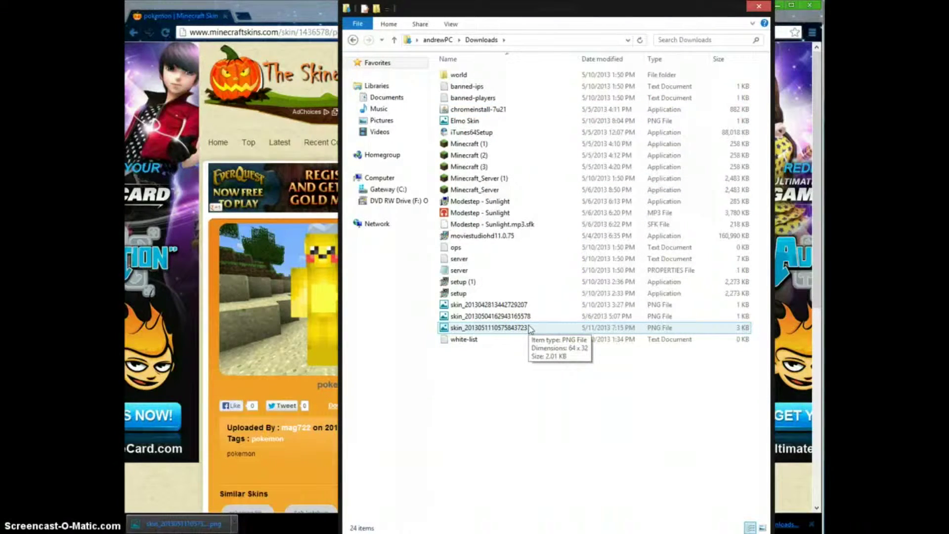
left_click(530, 329)
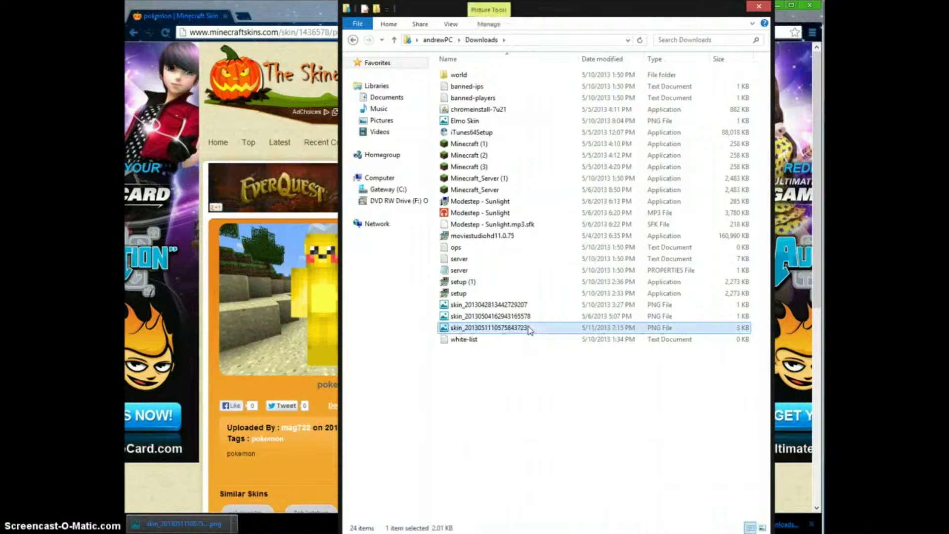
right_click(528, 327)
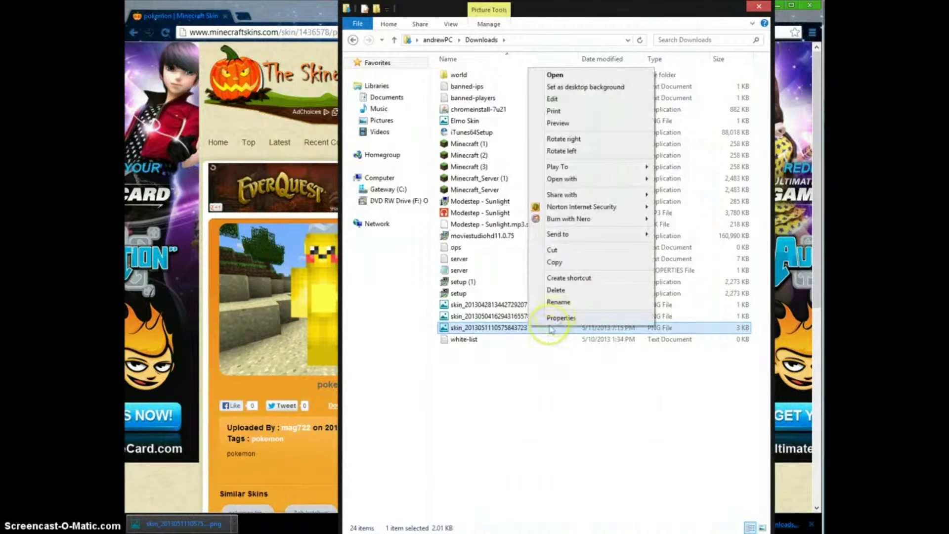
left_click(559, 299)
type("pokemon")
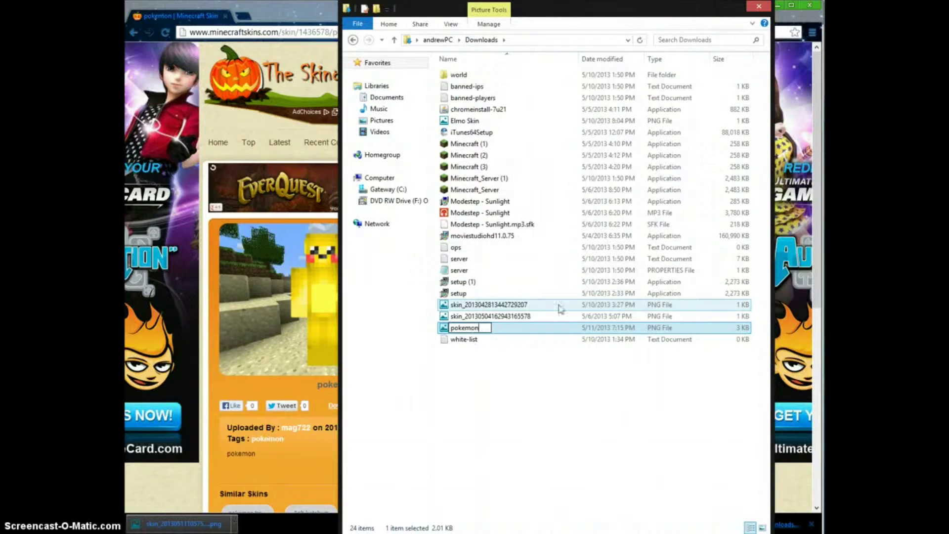
key("Return")
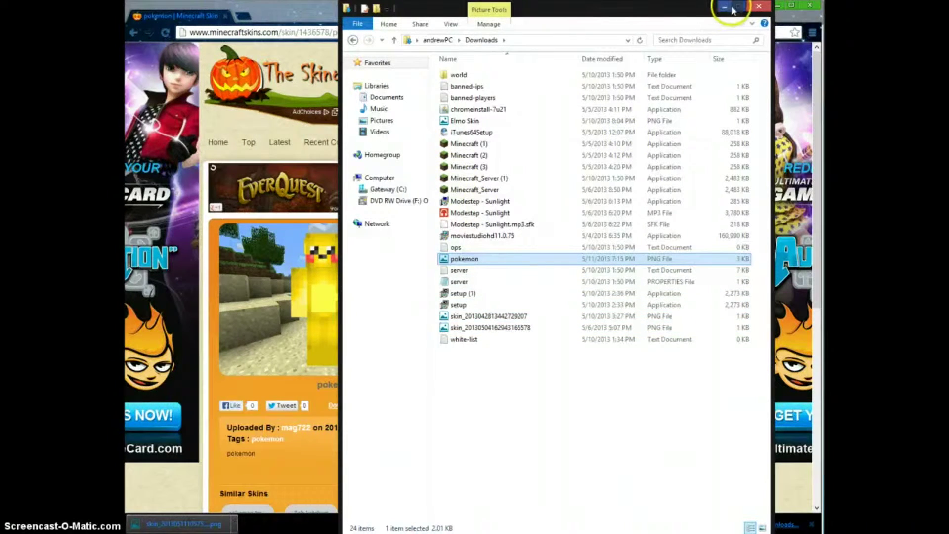
left_click(725, 8)
- Go to minecraft.net in the browser
left_click(253, 31)
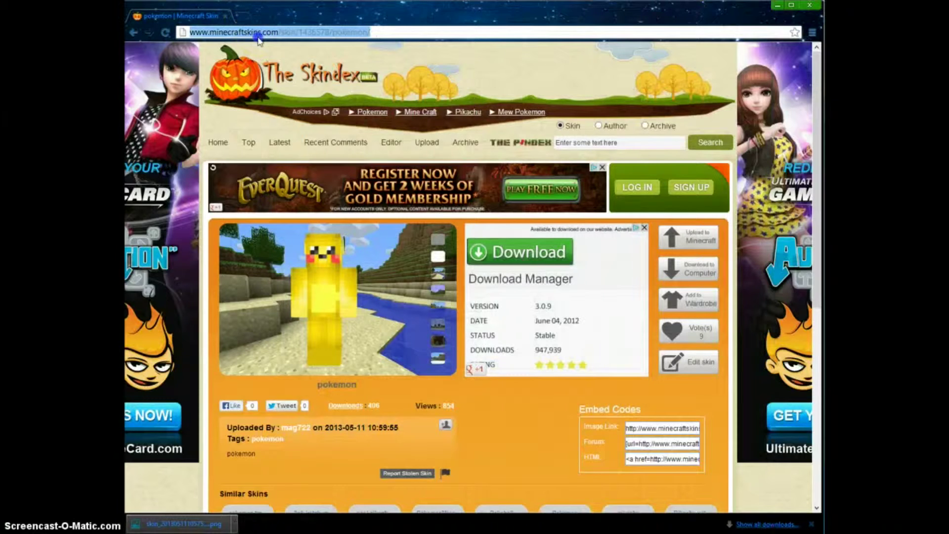
type("minecraft.net")
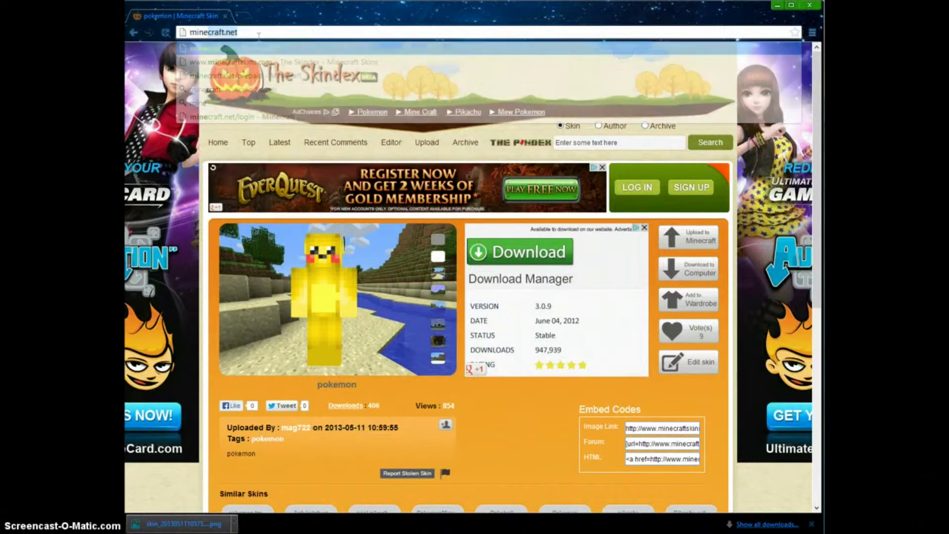
key("Return")
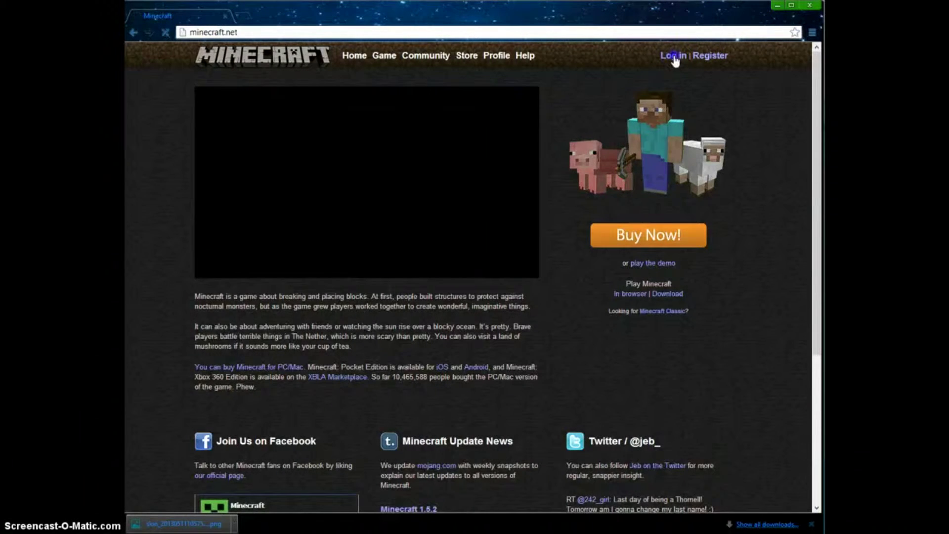
- Log in to the account with Remember me ticked to reach the Profile page
left_click(675, 56)
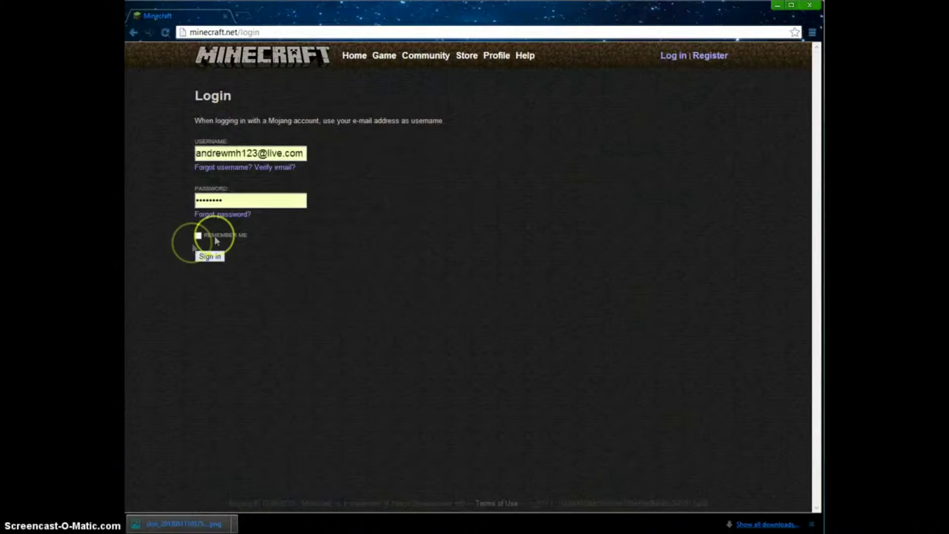
left_click(213, 299)
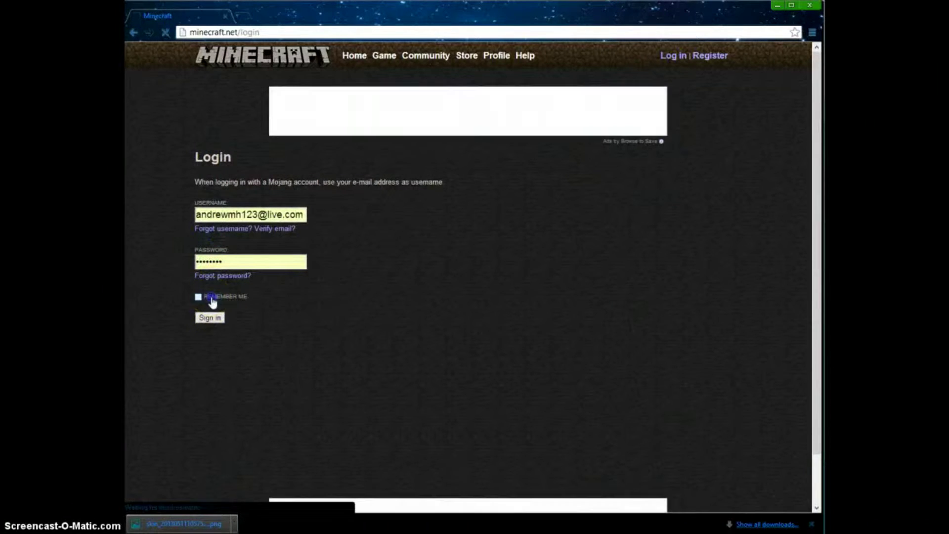
left_click(201, 317)
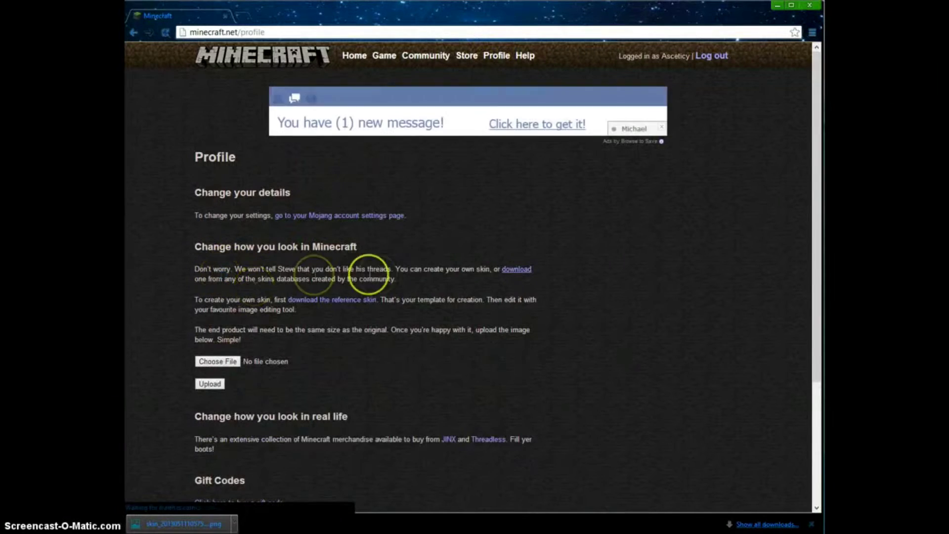
- Choose pokemon.png from Downloads as the skin file and upload it
left_click_drag(195, 244, 357, 247)
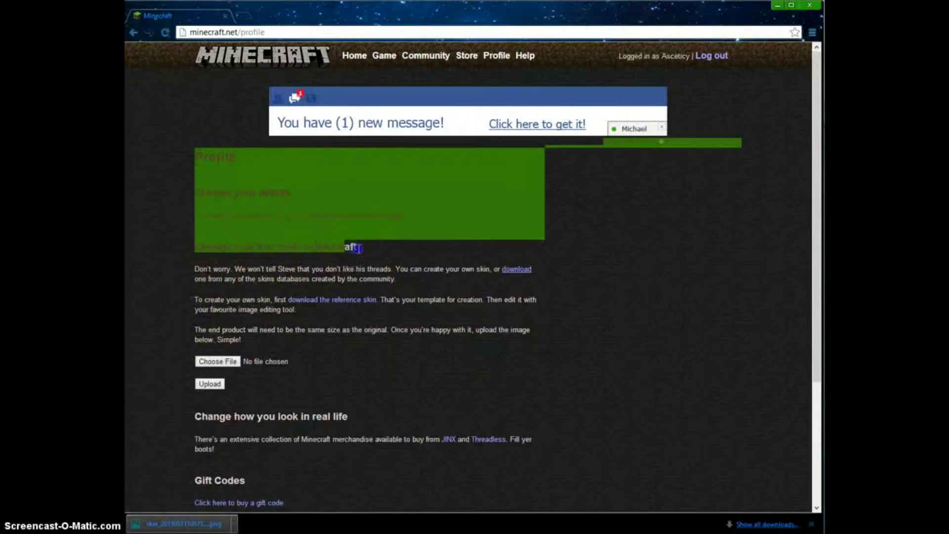
left_click(161, 270)
left_click(217, 362)
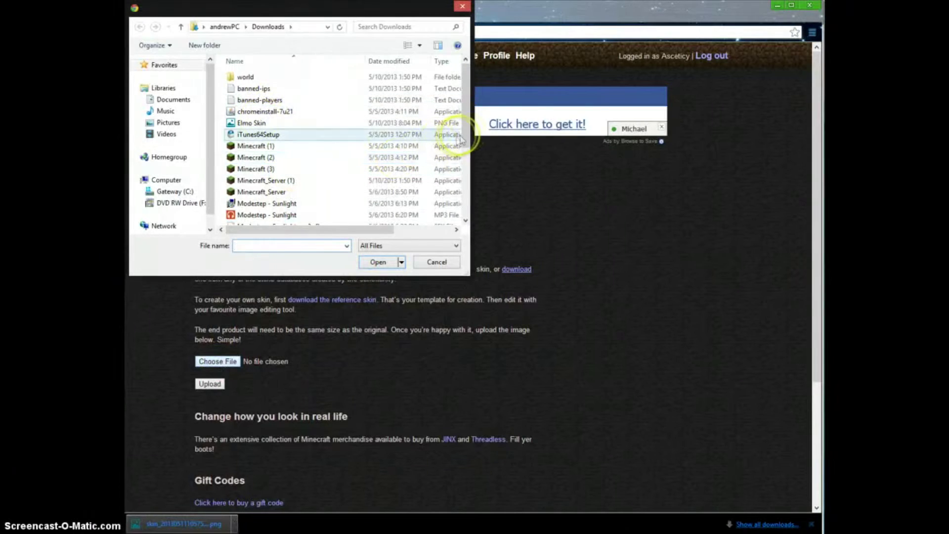
left_click_drag(467, 138, 471, 225)
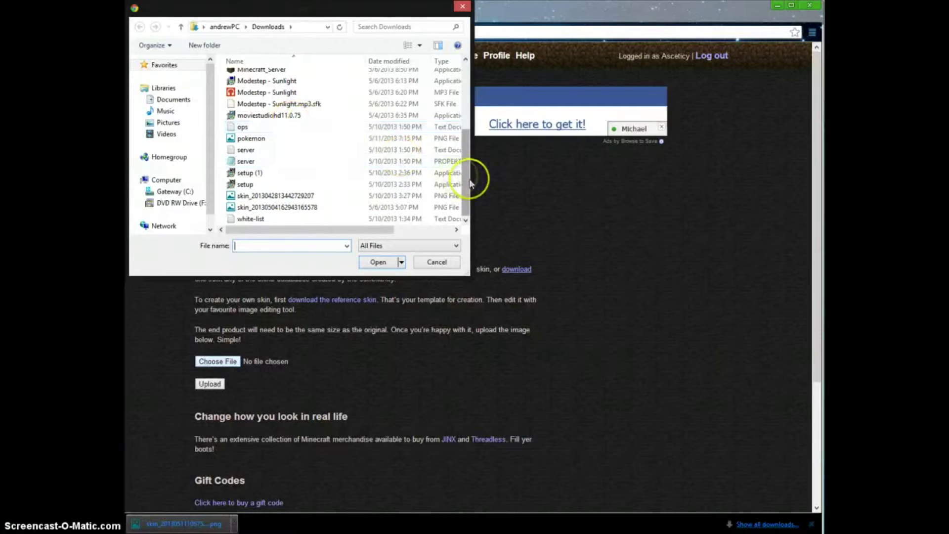
left_click(315, 139)
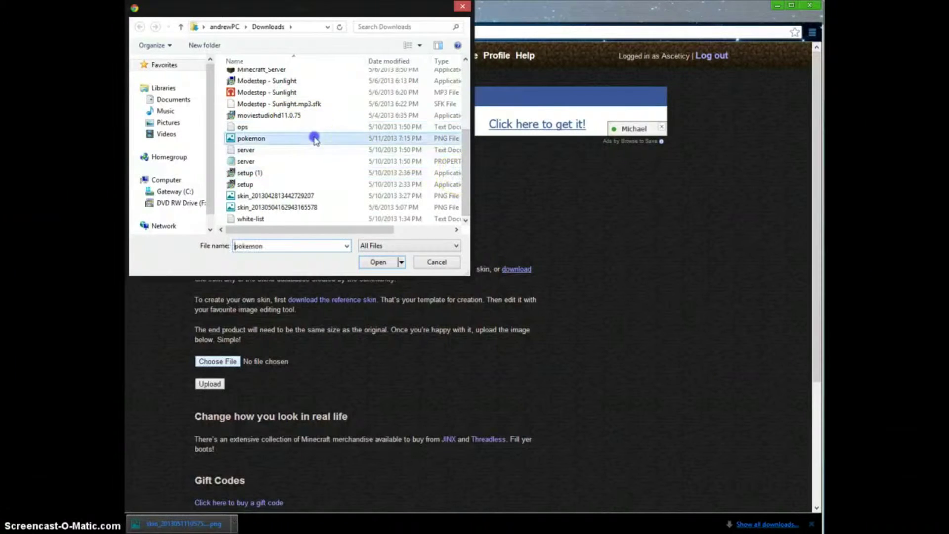
left_click(376, 262)
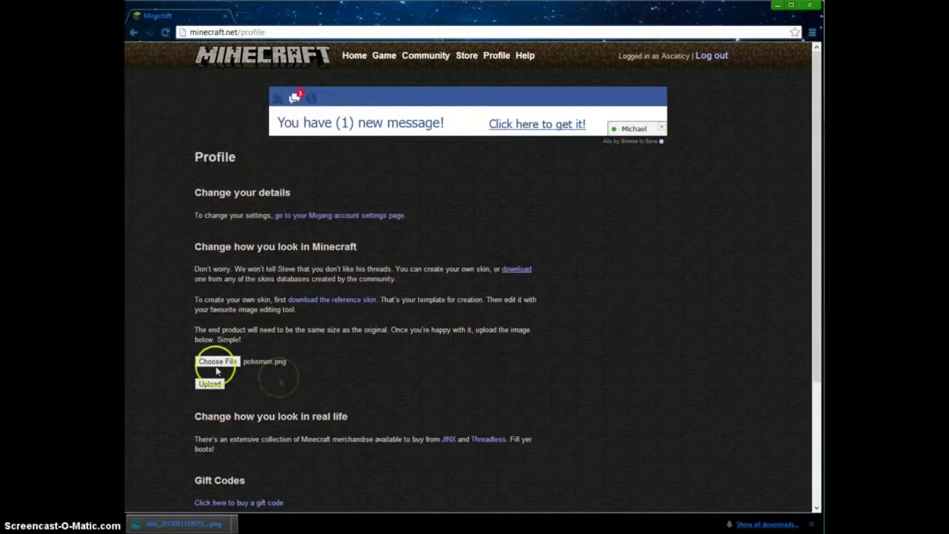
left_click(212, 384)
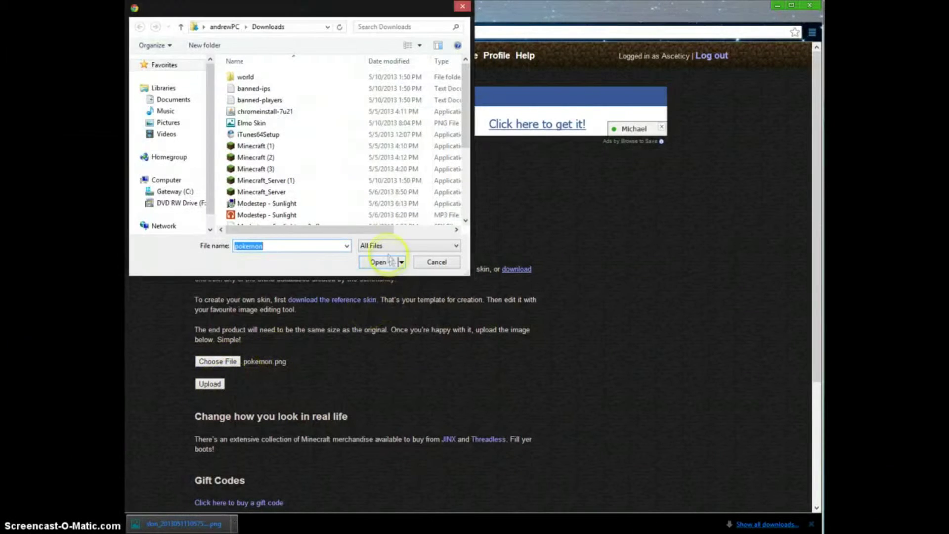
left_click(390, 265)
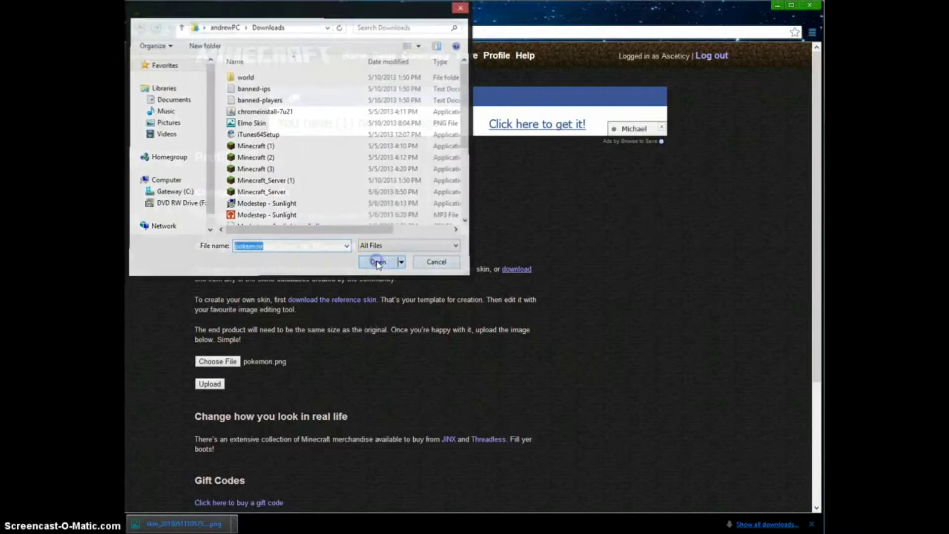
left_click(213, 385)
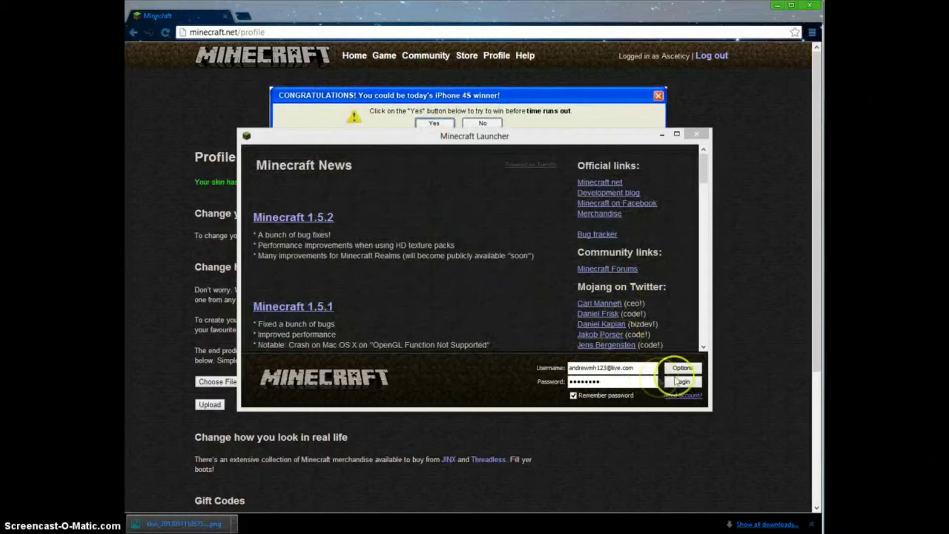
- Log in to the Minecraft Launcher with the saved account and maximize the game window
left_click(683, 382)
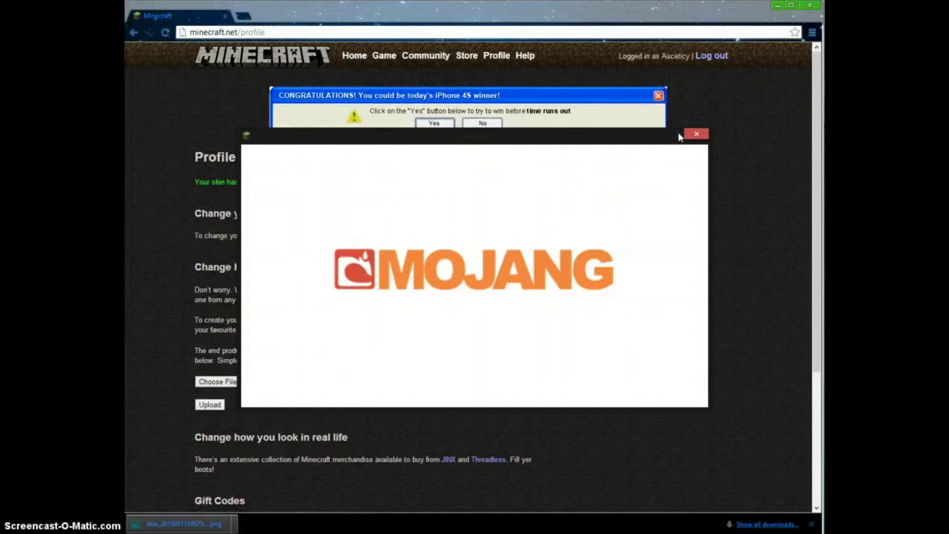
left_click(669, 245)
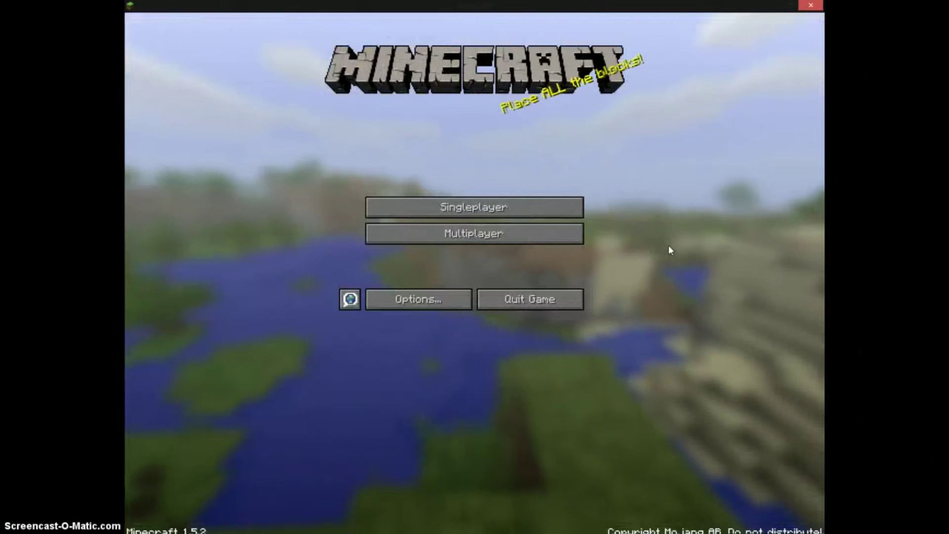
- Load the TheHackProject world from the Singleplayer list
left_click(514, 207)
left_click(424, 304)
left_click(413, 259)
left_click(367, 219)
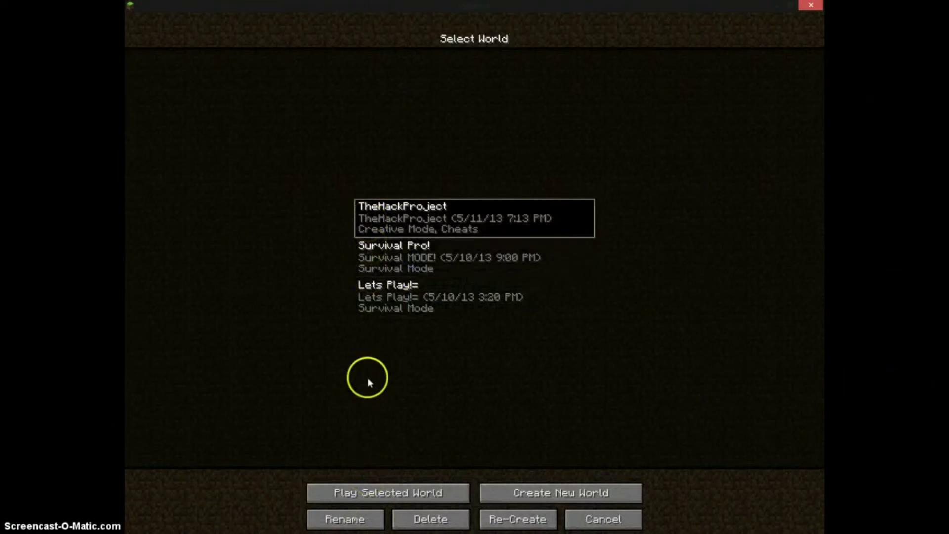
left_click(372, 490)
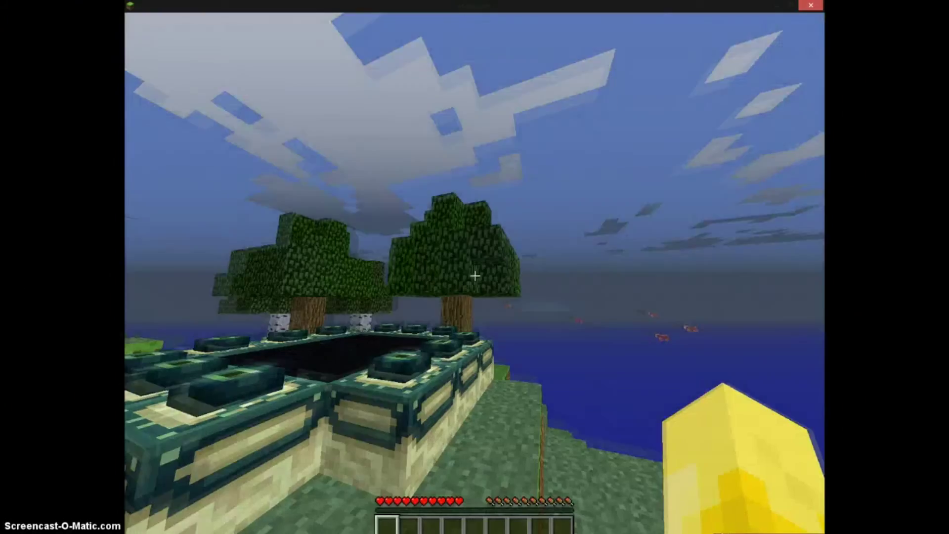
- Walk away from the End portal and view the Pikachu skin in third person
key("w")
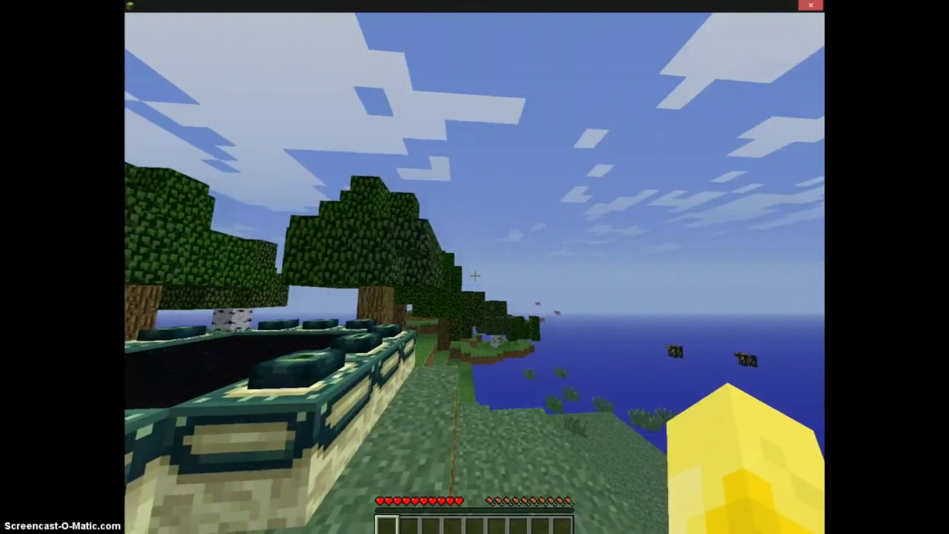
key("w")
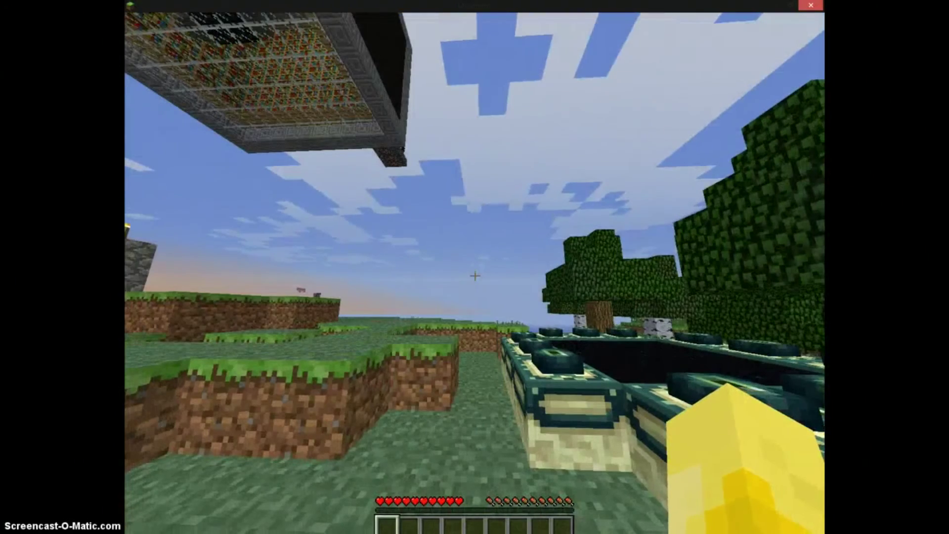
key("F5")
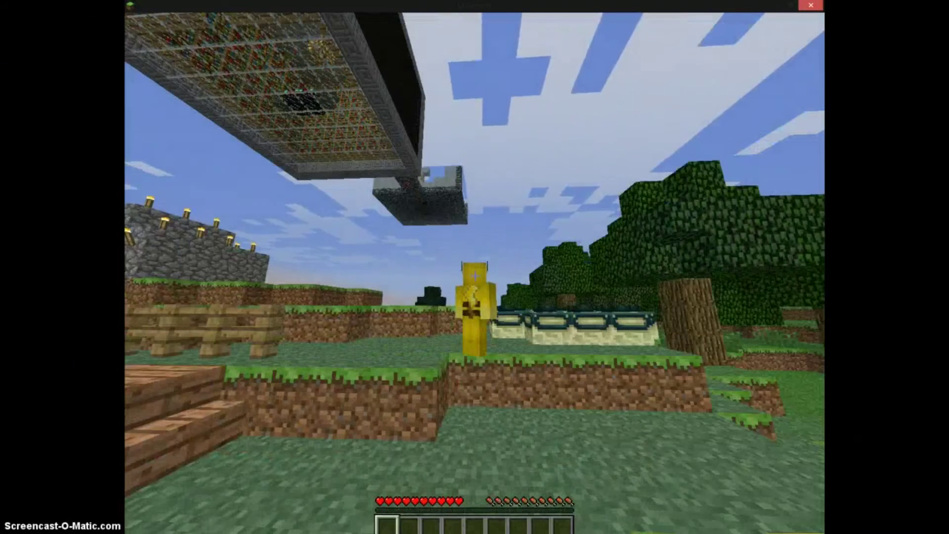
key("F5")
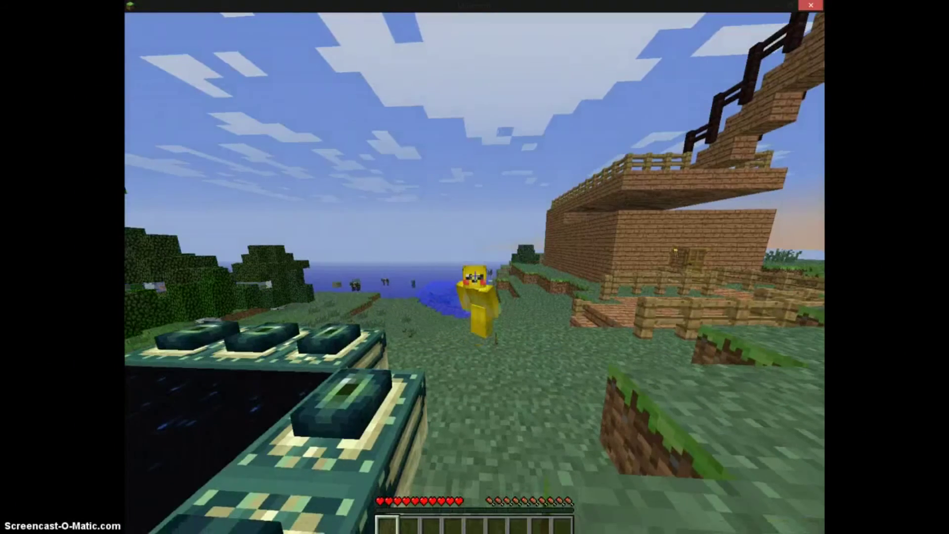